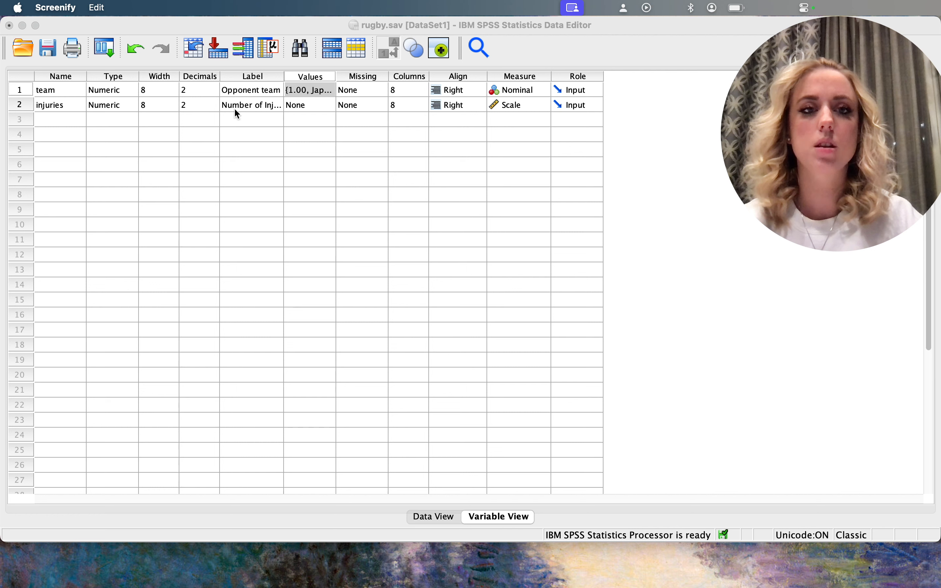
Review the label of the injuries variable and the value labels of the team variable.
{"action": "left_click", "coordinate": [235, 108]}
{"action": "left_click", "coordinate": [251, 110]}
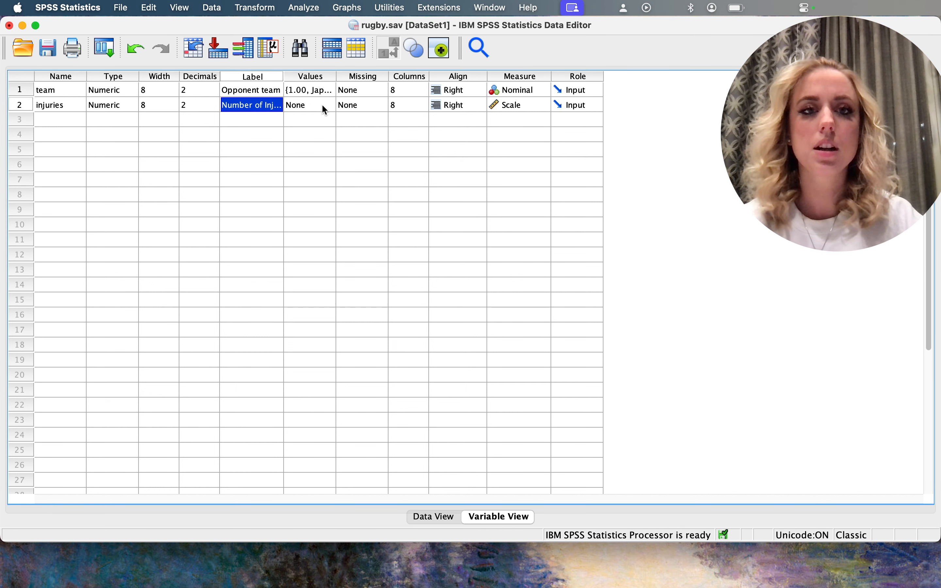
{"action": "left_click", "coordinate": [325, 94]}
{"action": "left_click", "coordinate": [324, 94]}
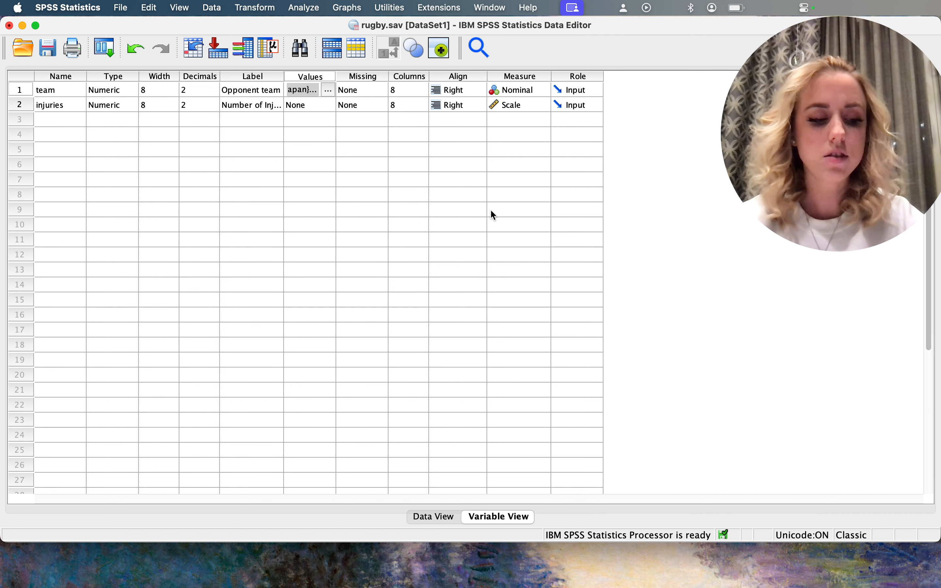
Set up a One-Way ANOVA with Number of Injuries as the dependent variable and Opponent team as the factor.
{"action": "left_click", "coordinate": [298, 8]}
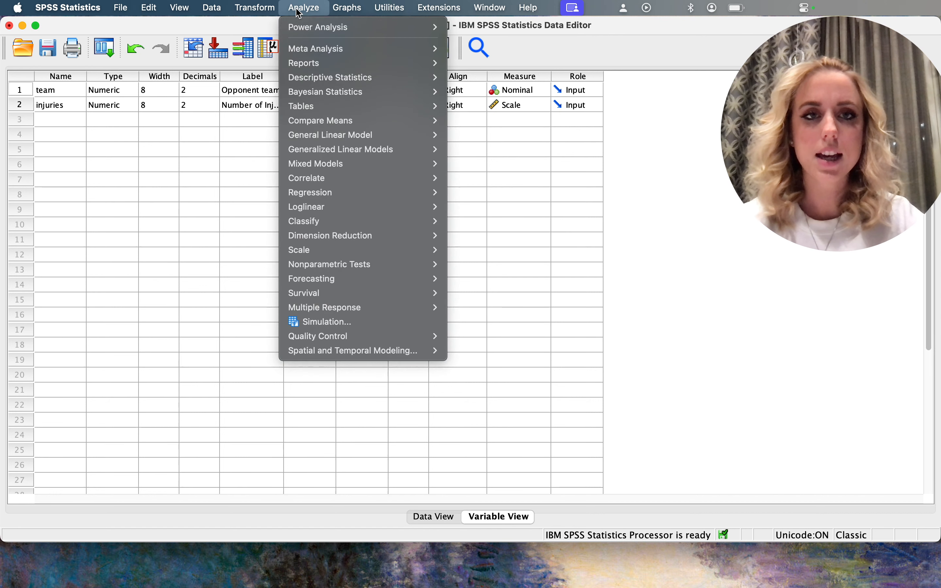
{"action": "mouse_move", "coordinate": [357, 122]}
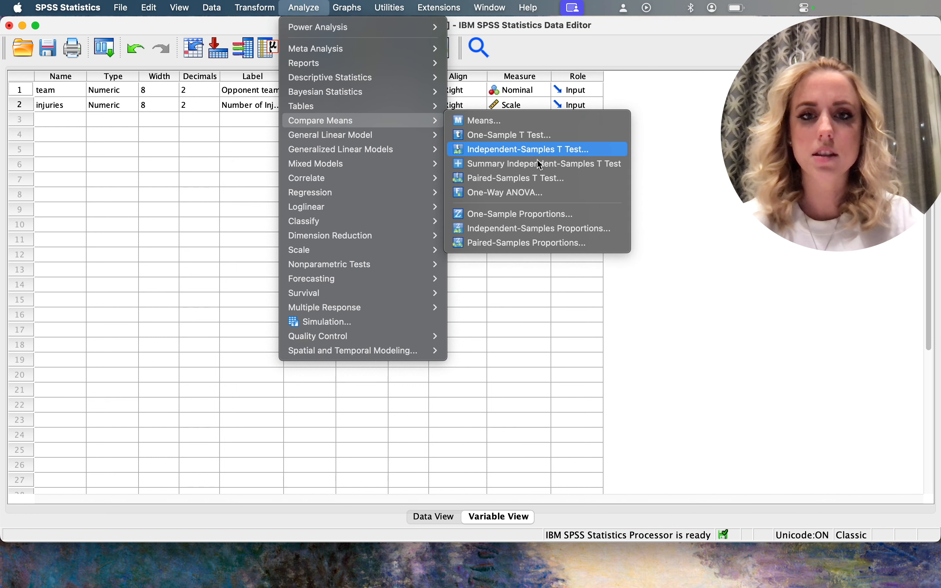
{"action": "left_click", "coordinate": [513, 198]}
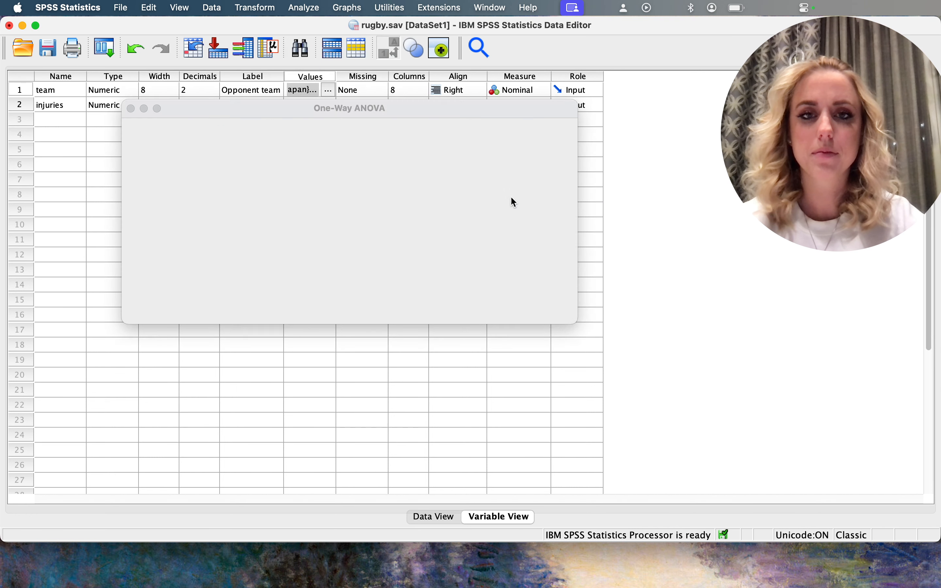
{"action": "left_click", "coordinate": [221, 154]}
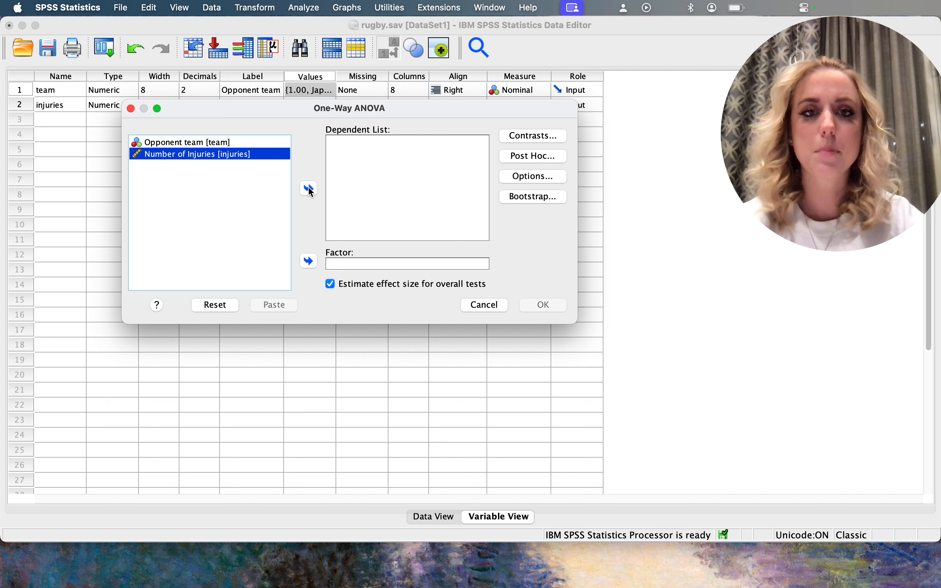
{"action": "left_click", "coordinate": [310, 190]}
{"action": "left_click", "coordinate": [237, 143]}
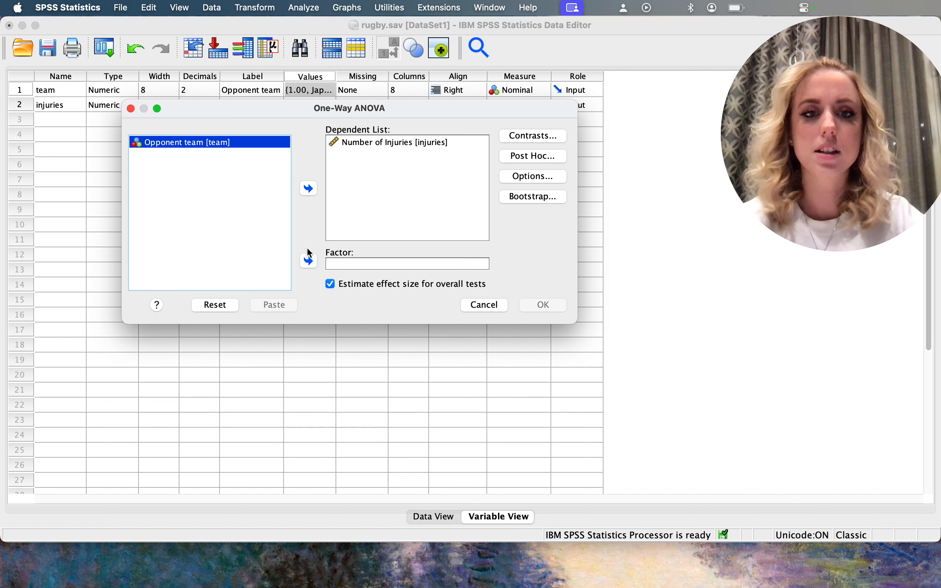
{"action": "left_click", "coordinate": [310, 261]}
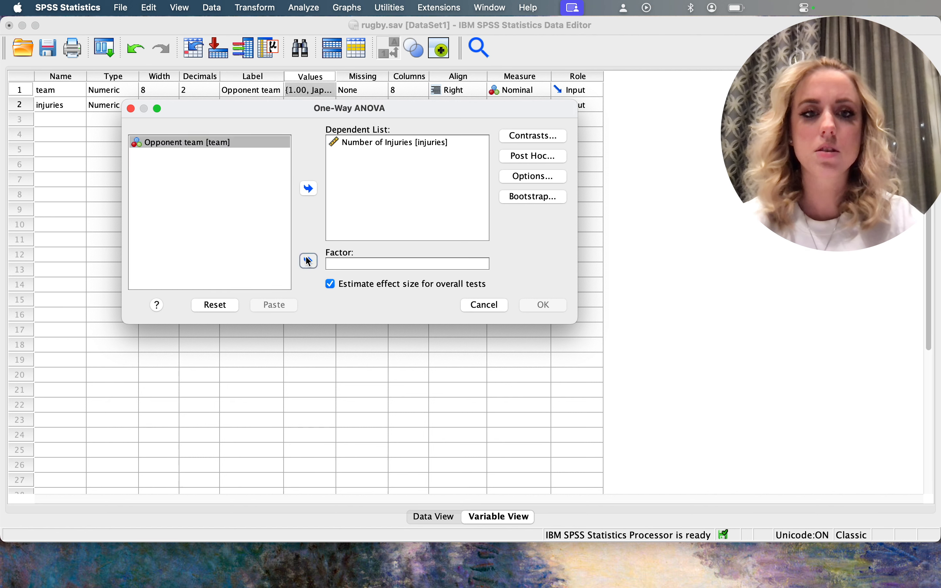
Add the Bonferroni and Games-Howell post hoc comparisons to the ANOVA.
{"action": "left_click", "coordinate": [516, 159]}
{"action": "left_click", "coordinate": [291, 200]}
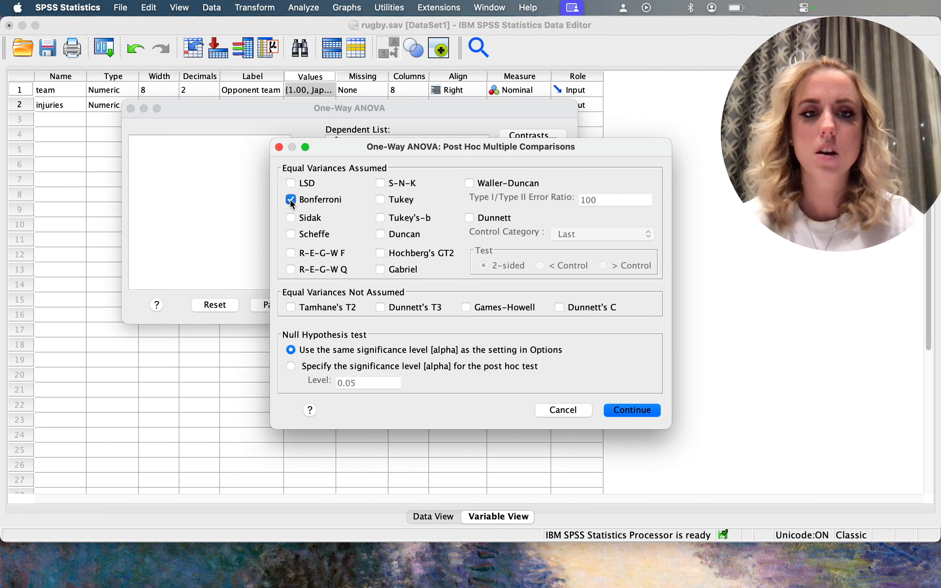
{"action": "left_click", "coordinate": [466, 309]}
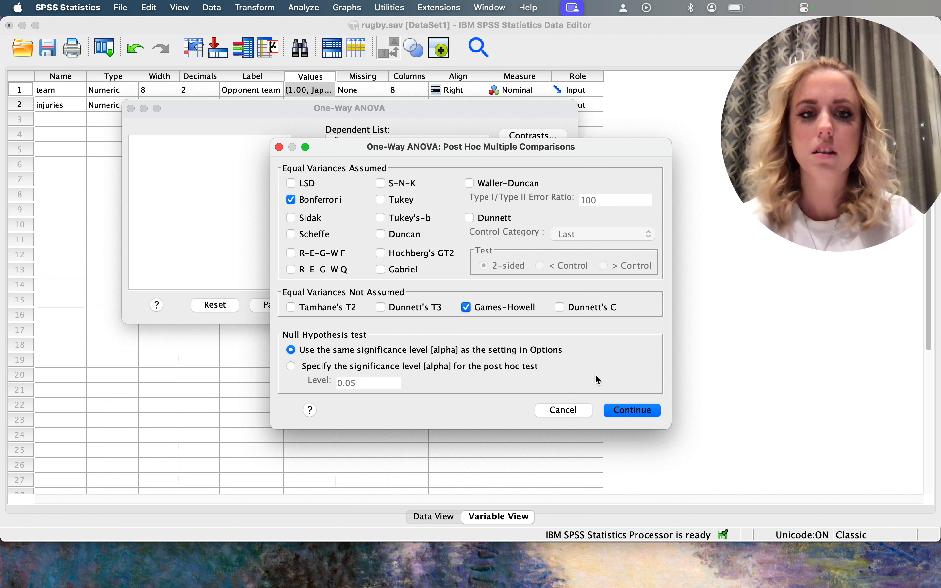
{"action": "left_click", "coordinate": [640, 414]}
Request descriptive statistics, the homogeneity of variance test and a means plot, and run the analysis.
{"action": "left_click", "coordinate": [522, 178]}
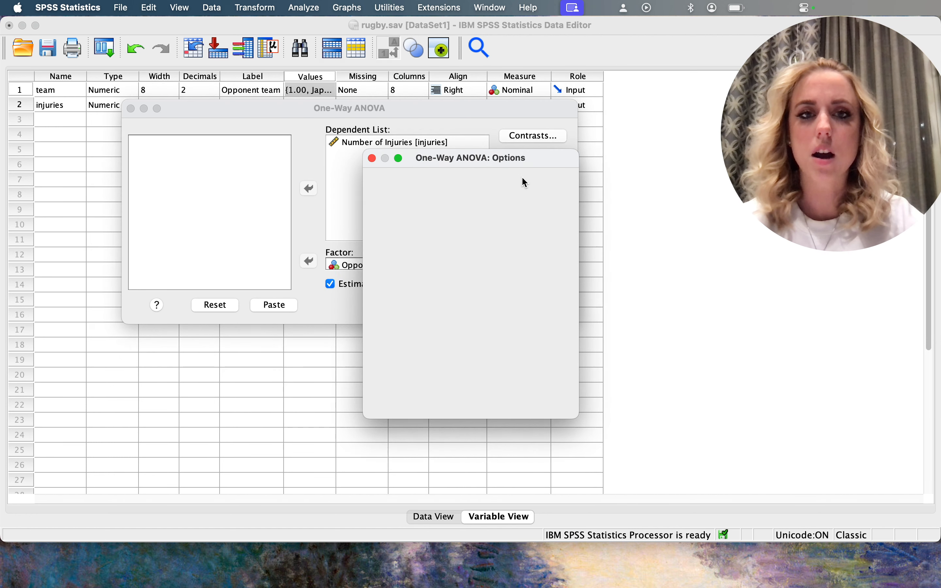
{"action": "left_click", "coordinate": [385, 195]}
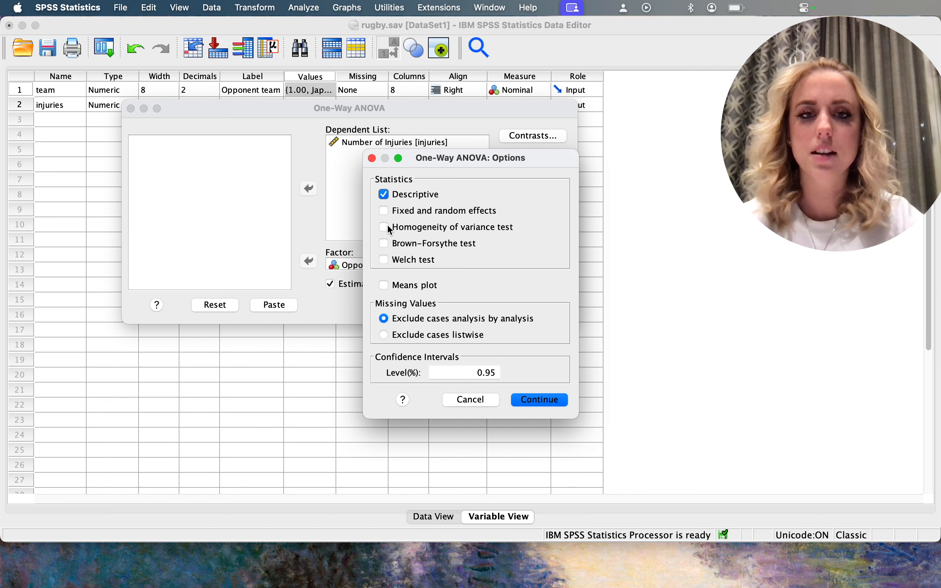
{"action": "left_click", "coordinate": [388, 228]}
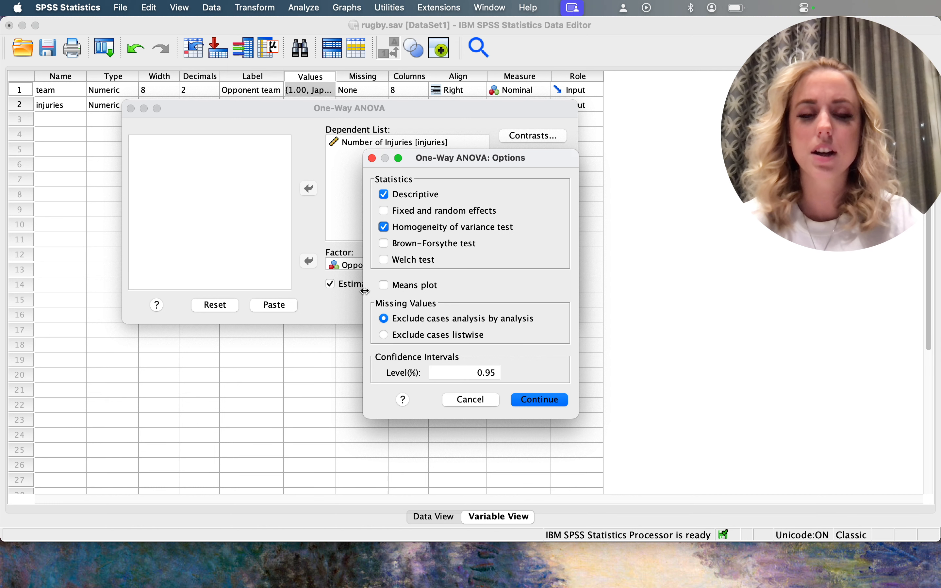
{"action": "left_click", "coordinate": [384, 287]}
{"action": "left_click", "coordinate": [525, 400]}
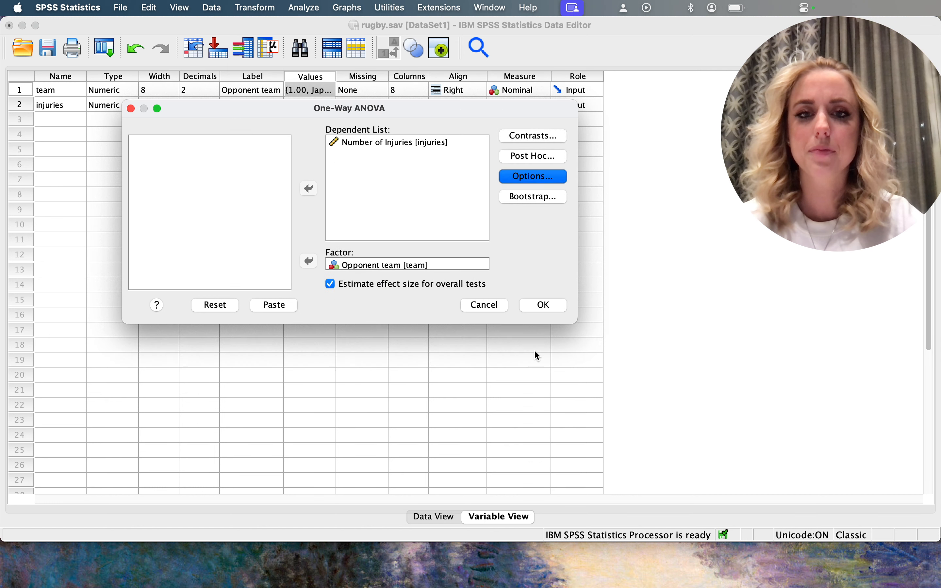
{"action": "left_click", "coordinate": [548, 305]}
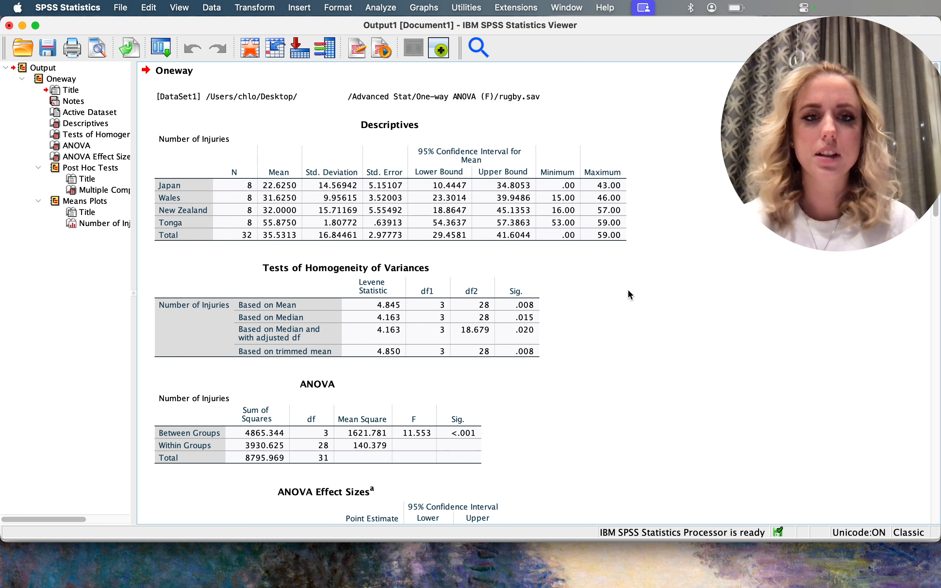
Look through the ANOVA output from the descriptives and variance tests down to the post hoc tests and means plot.
{"action": "scroll", "coordinate": [628, 289], "scroll_direction": "down", "scroll_amount": 1}
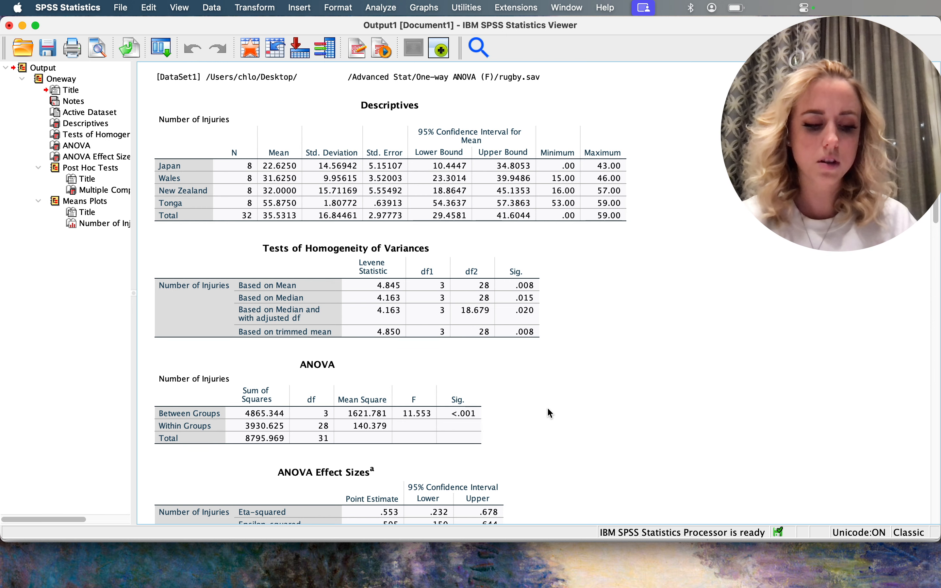
{"action": "scroll", "coordinate": [547, 407], "scroll_direction": "down", "scroll_amount": 5}
{"action": "scroll", "coordinate": [551, 408], "scroll_direction": "down", "scroll_amount": 6}
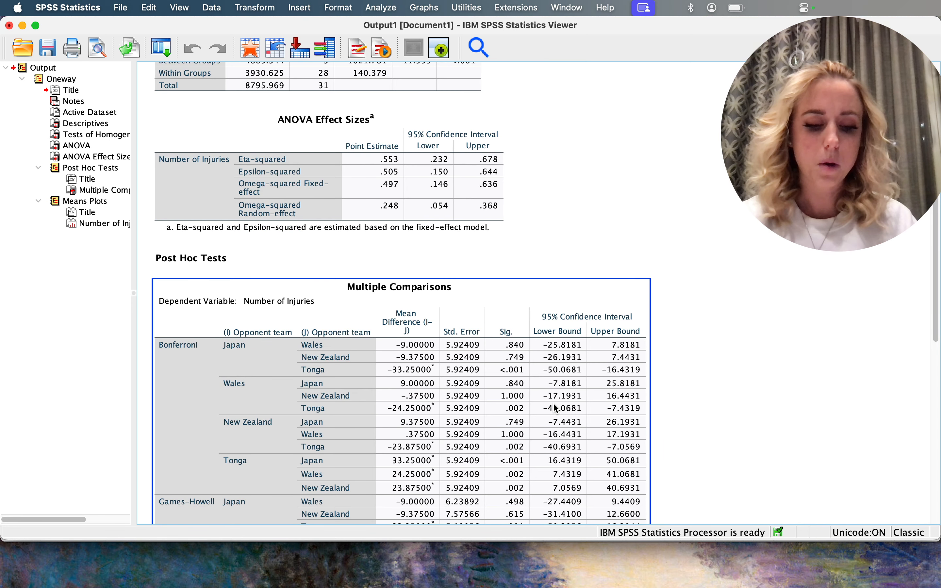
{"action": "scroll", "coordinate": [553, 404], "scroll_direction": "down", "scroll_amount": 3}
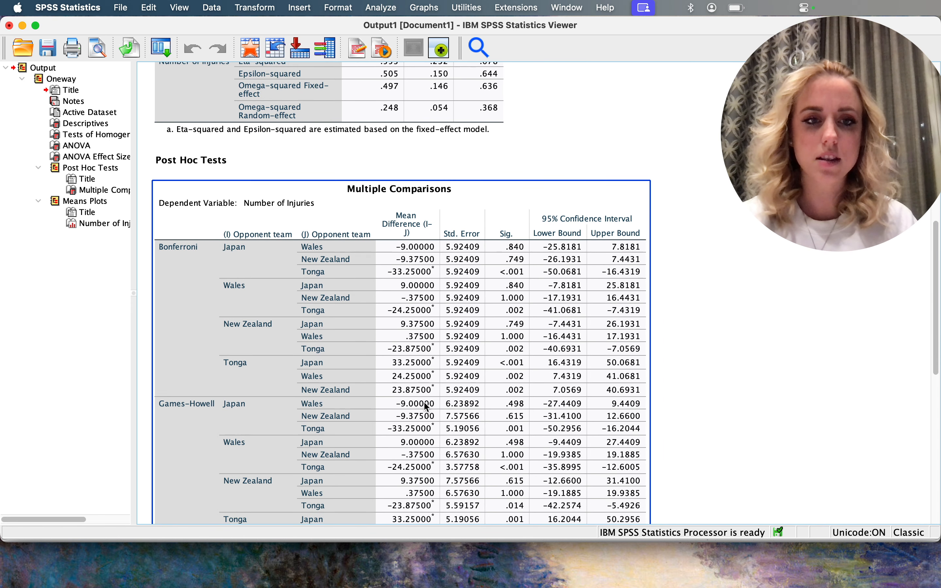
{"action": "scroll", "coordinate": [425, 404], "scroll_direction": "down", "scroll_amount": 4}
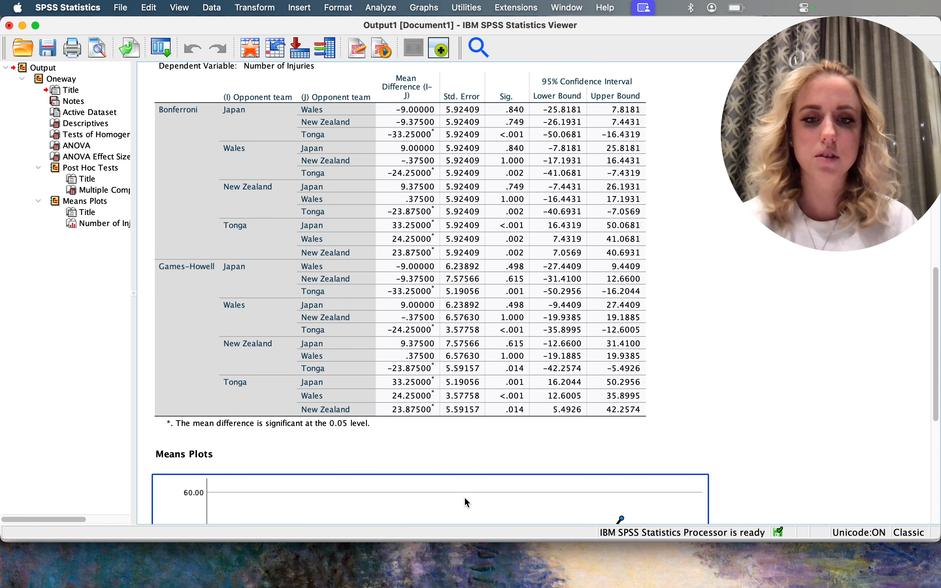
{"action": "scroll", "coordinate": [459, 399], "scroll_direction": "down", "scroll_amount": 9}
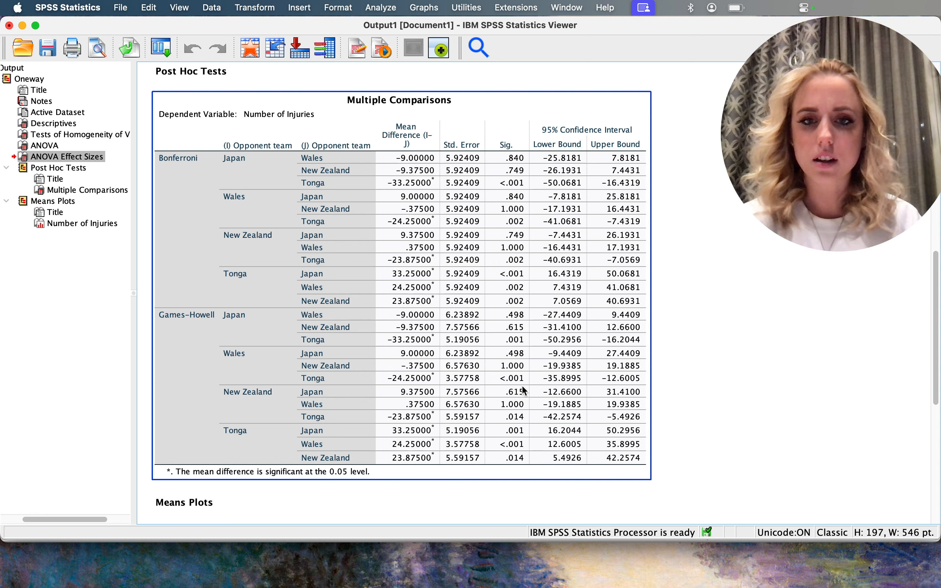
Examine the significance values of the team pairs in the Games-Howell part of the Multiple Comparisons table.
{"action": "left_click", "coordinate": [763, 421]}
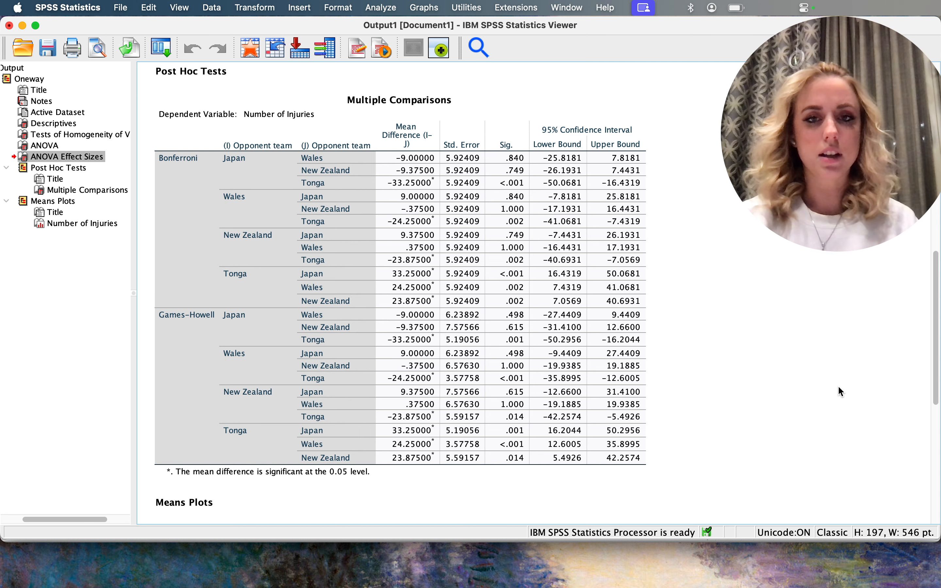
{"action": "left_click", "coordinate": [572, 350]}
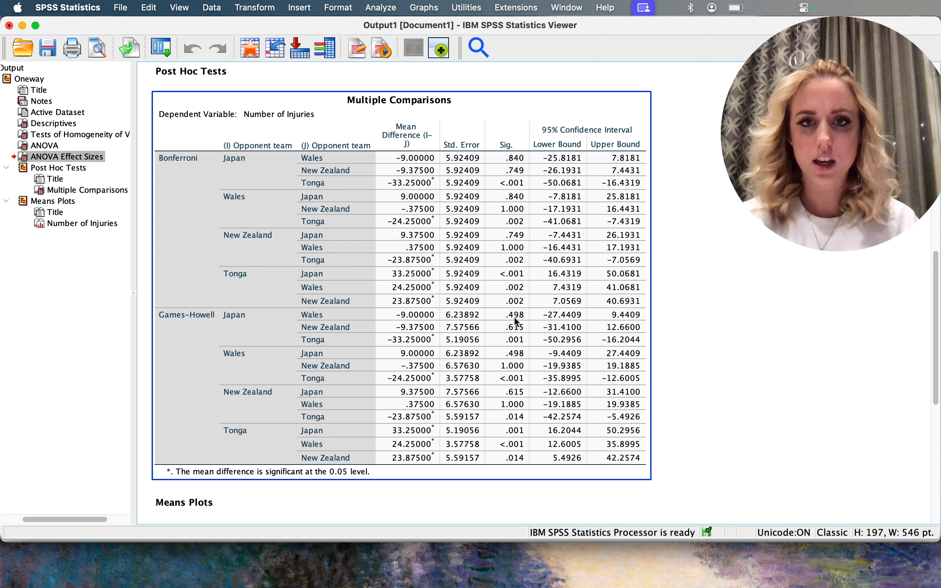
{"action": "left_click", "coordinate": [748, 361]}
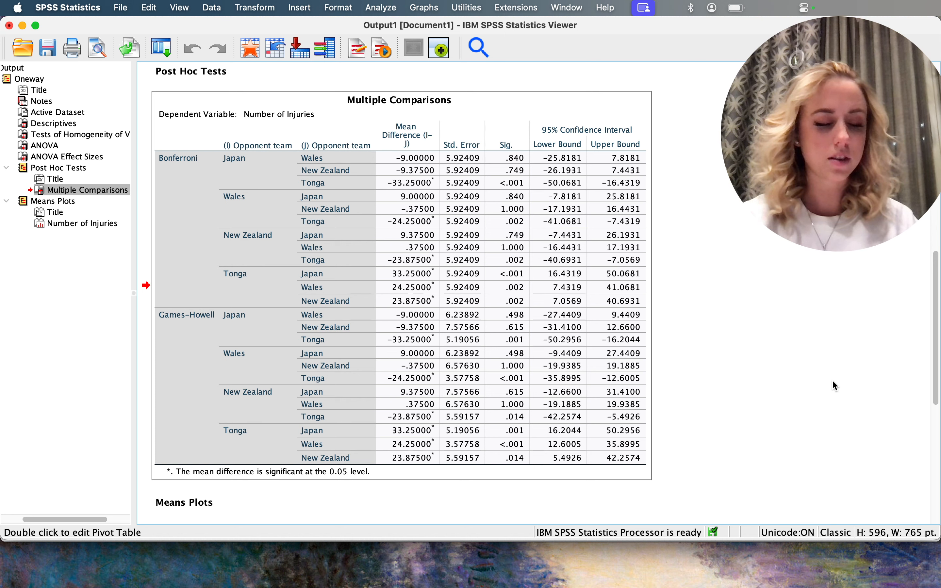
{"action": "left_click", "coordinate": [612, 392]}
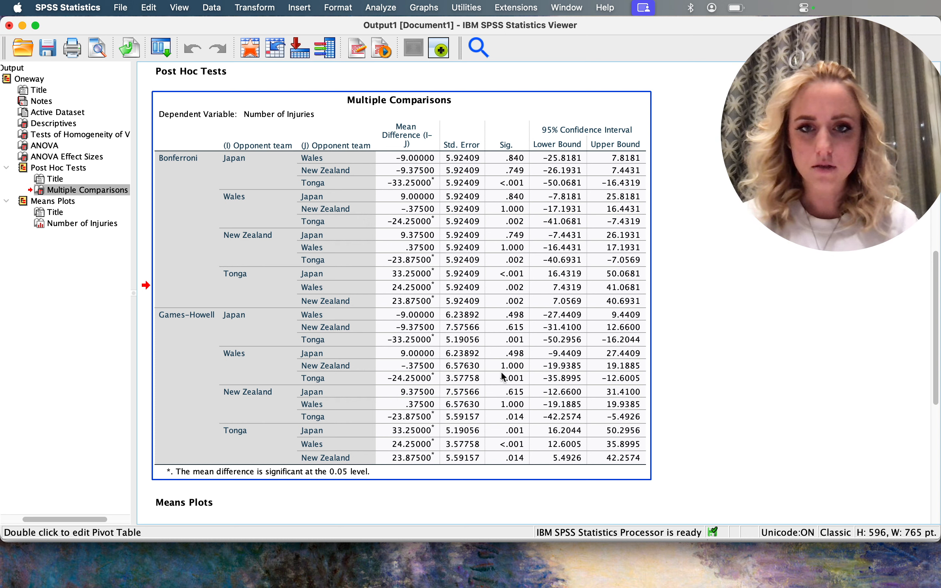
{"action": "left_click", "coordinate": [708, 375]}
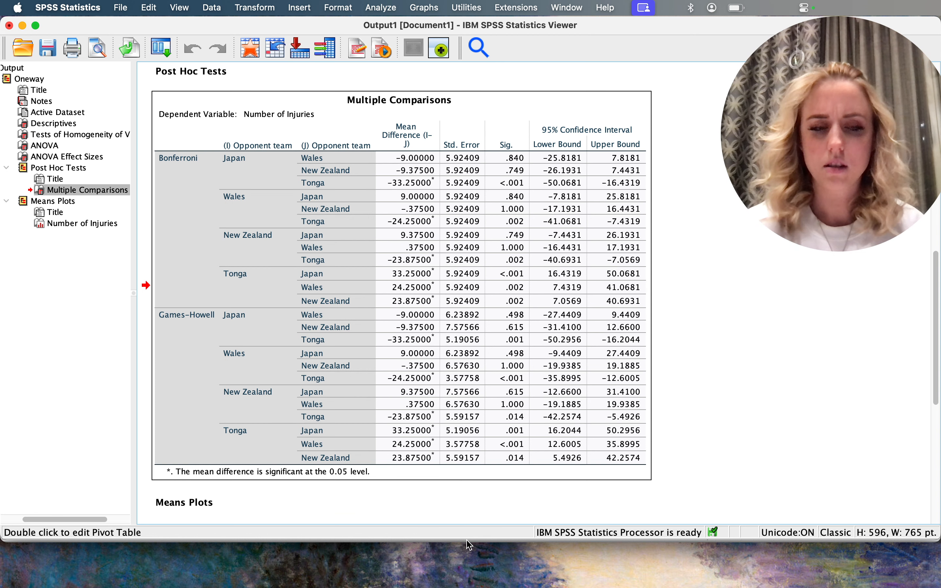
{"action": "left_click", "coordinate": [513, 403]}
{"action": "left_click", "coordinate": [740, 334]}
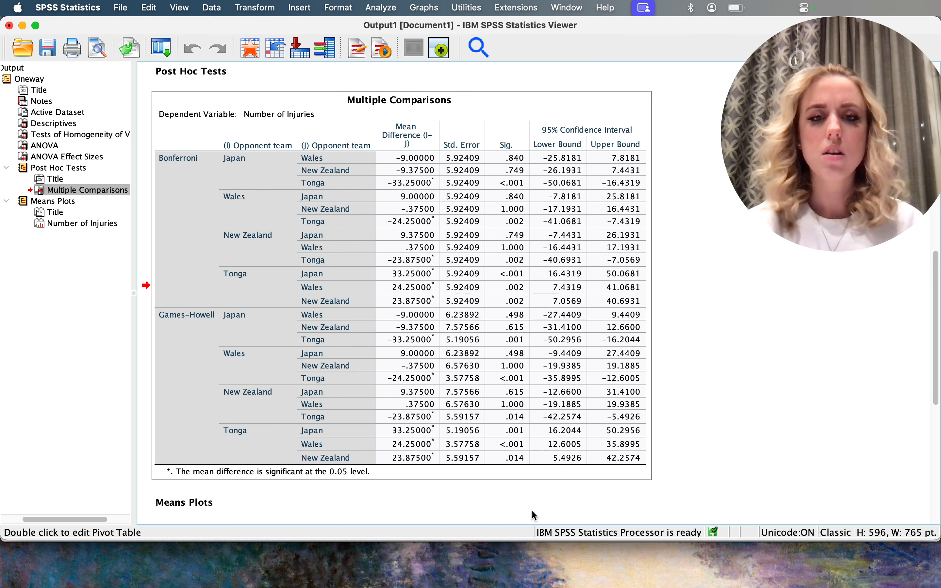
Examine the means plot of injuries by opponent team and compare it with the Multiple Comparisons table.
{"action": "scroll", "coordinate": [805, 331], "scroll_direction": "down", "scroll_amount": 10}
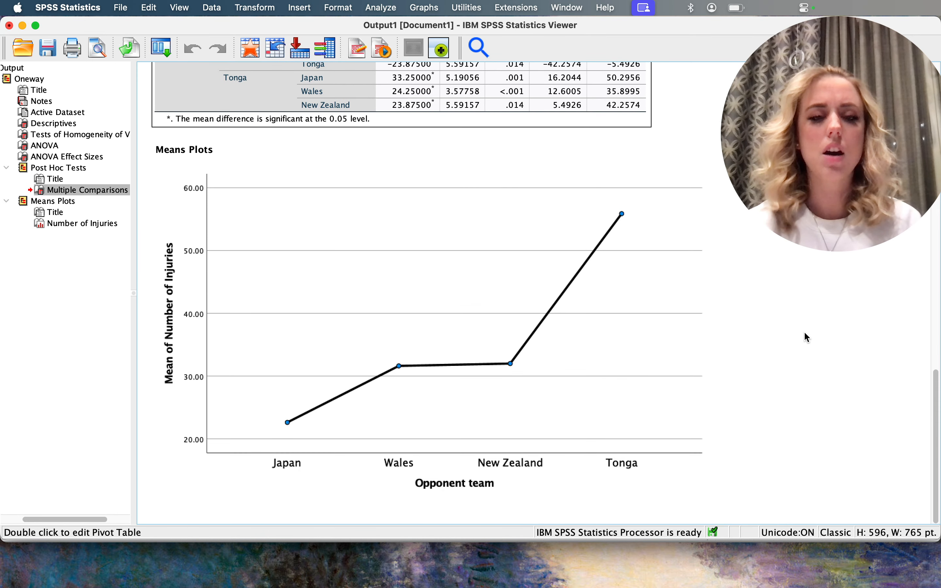
{"action": "scroll", "coordinate": [805, 333], "scroll_direction": "up", "scroll_amount": 8}
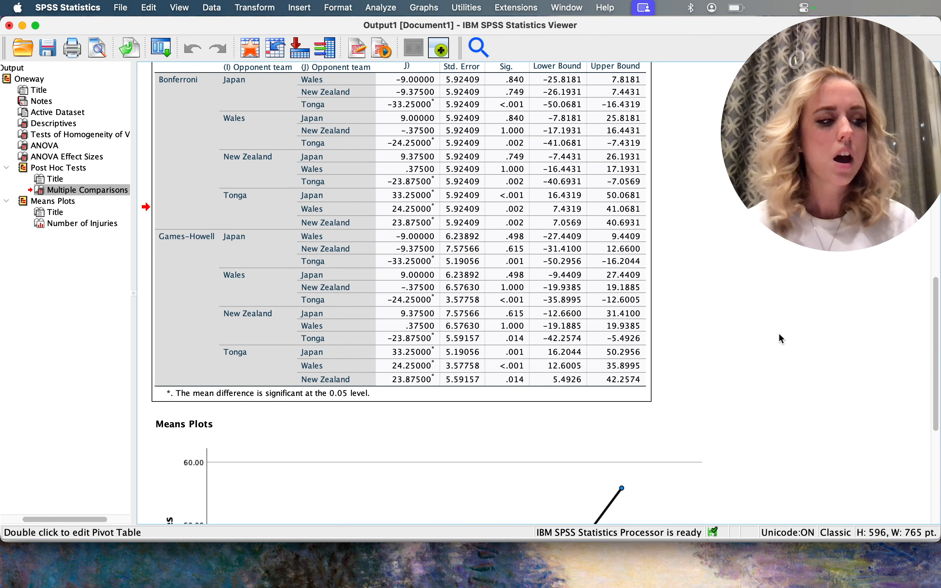
{"action": "scroll", "coordinate": [782, 333], "scroll_direction": "down", "scroll_amount": 2}
{"action": "scroll", "coordinate": [779, 333], "scroll_direction": "up", "scroll_amount": 3}
{"action": "scroll", "coordinate": [780, 335], "scroll_direction": "up", "scroll_amount": 2}
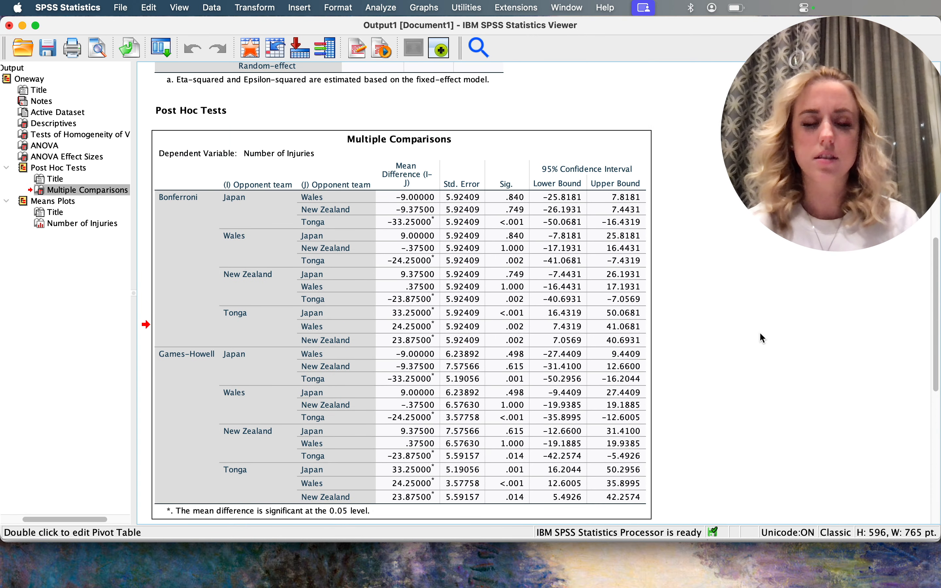